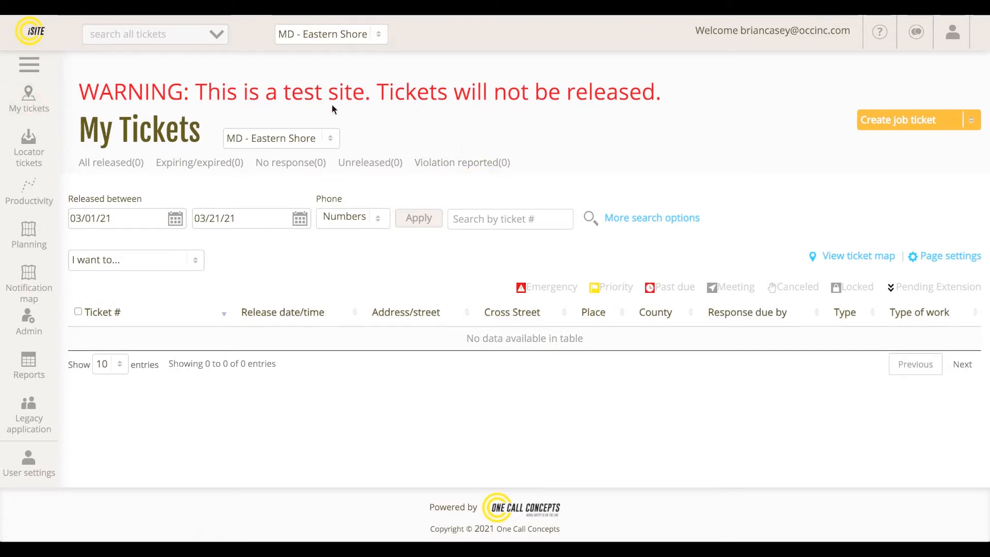
- Switch the ticket list to DE and create a new Standard ticket
click(330, 140)
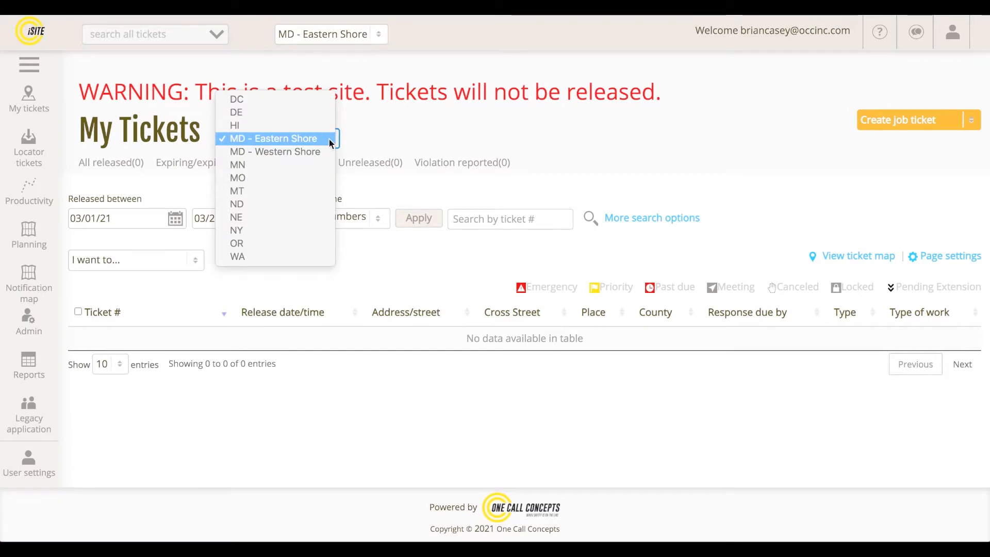
click(323, 114)
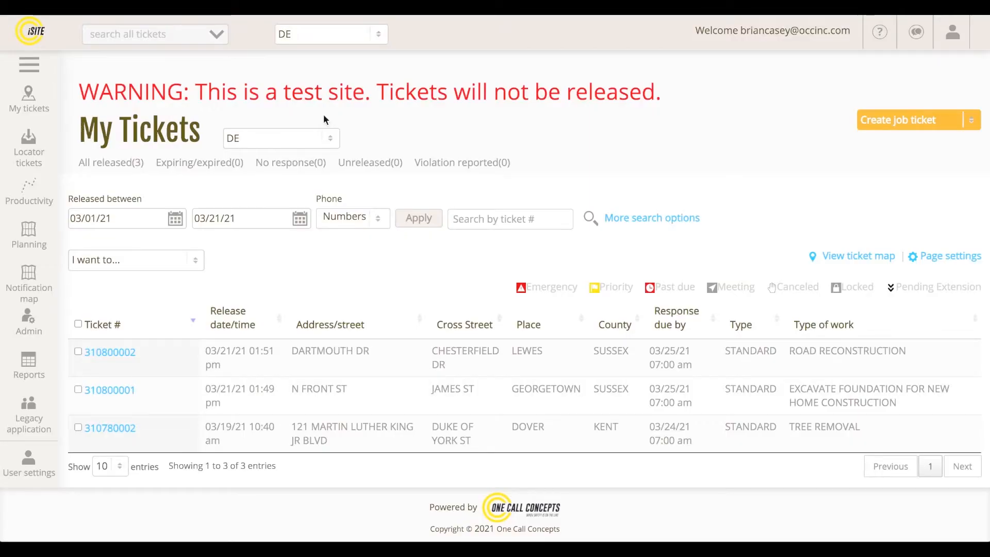
click(907, 122)
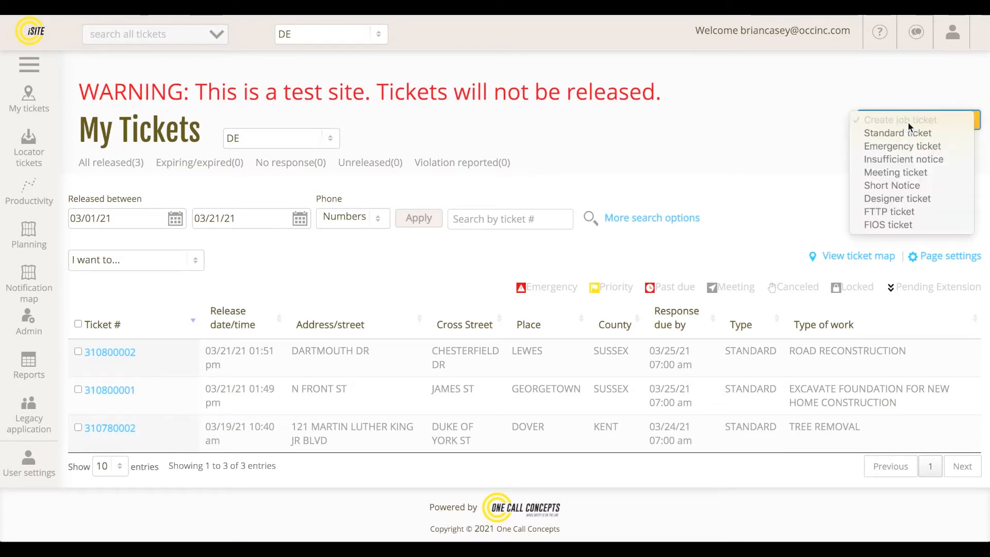
click(945, 134)
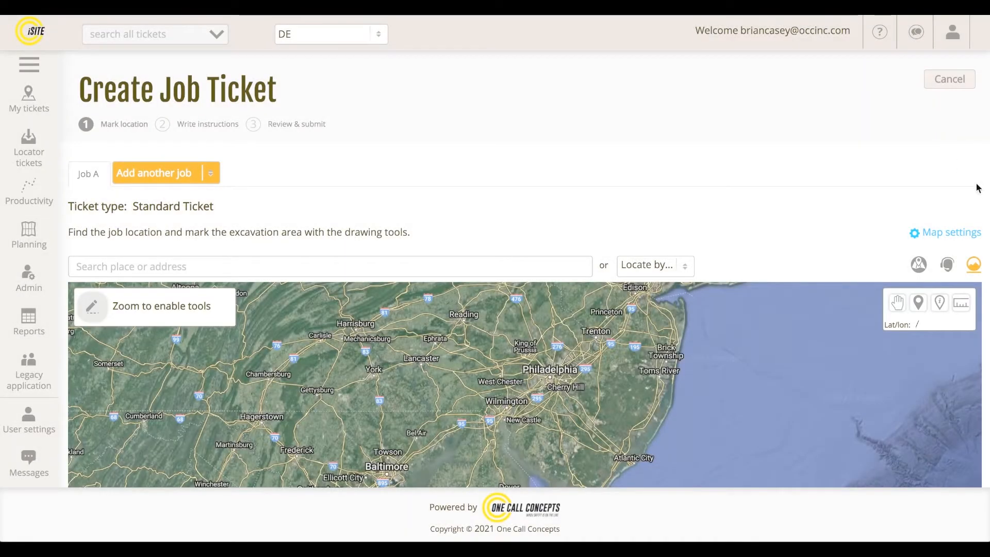
- Locate the job site by searching for "delaware state ca" and choosing the suggestion Delaware State Capitol - Legislative Hall
scroll(977, 188, down, 3)
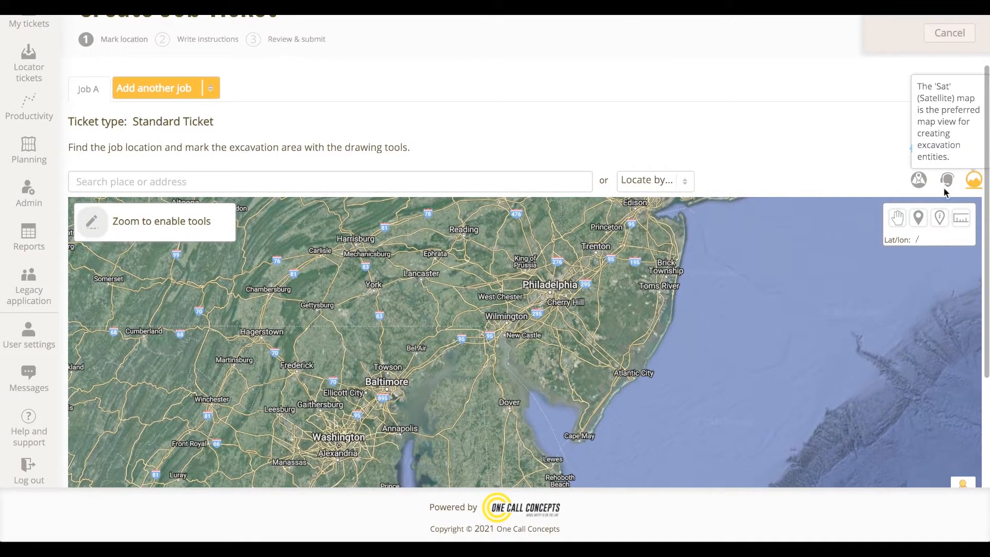
click(426, 182)
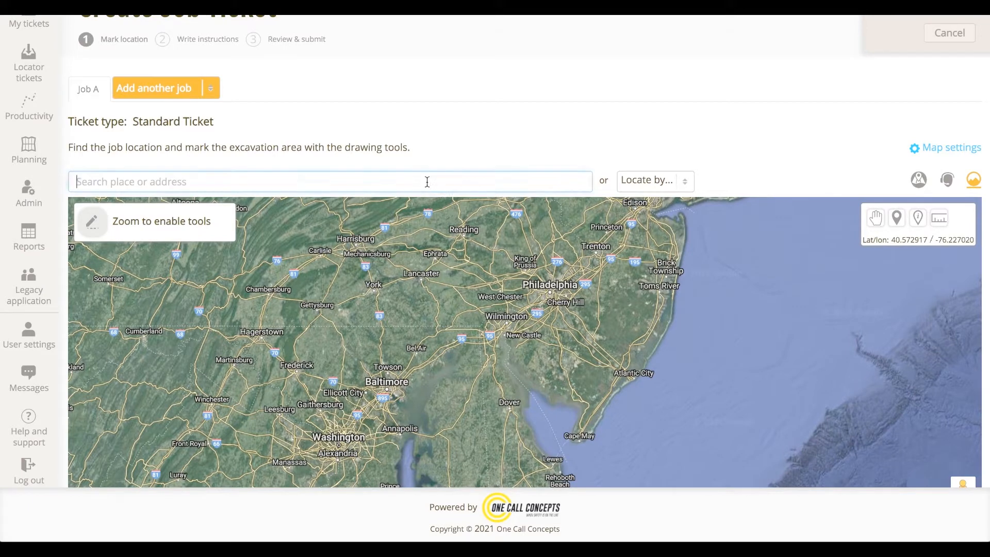
text(delaware state ca)
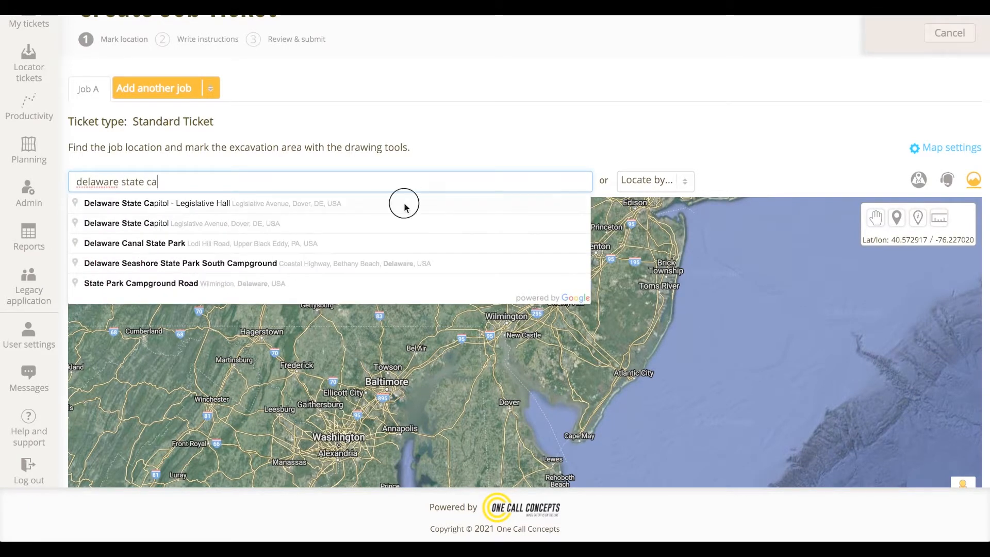
click(404, 205)
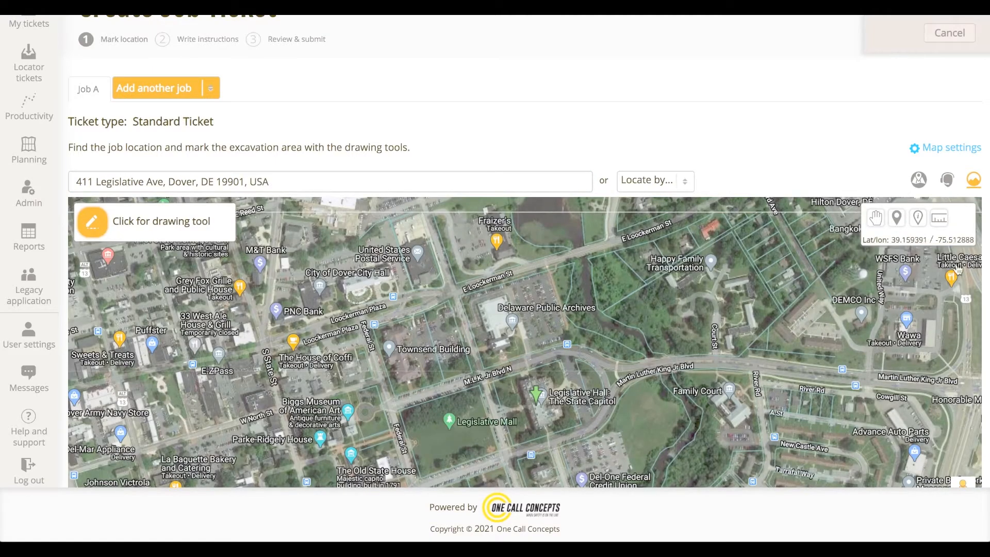
- Mark a 15 ft radius excavation around a Tree, described as "se corner of intersection", beside Legislative Ave near the Governor Executive Office
scroll(985, 300, down, 2)
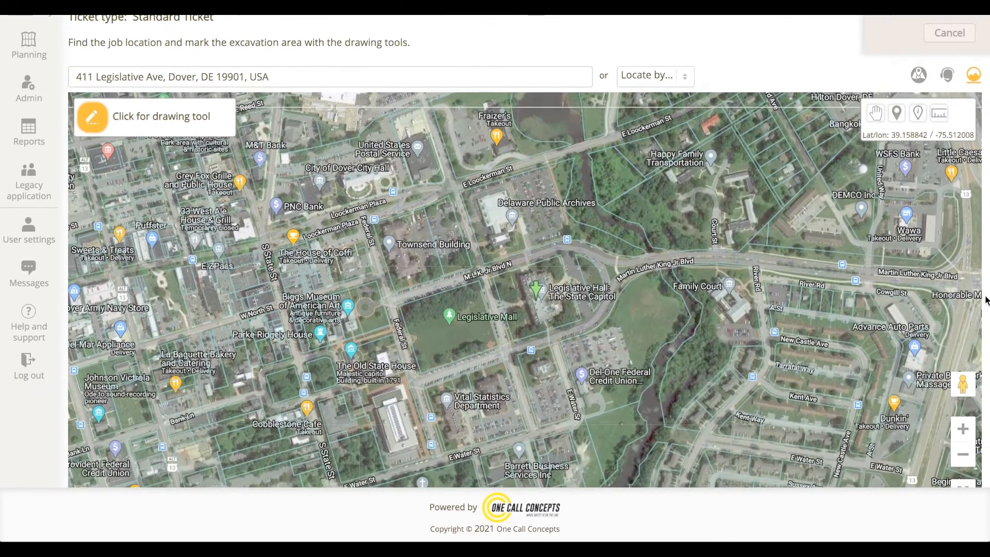
scroll(986, 300, down, 1)
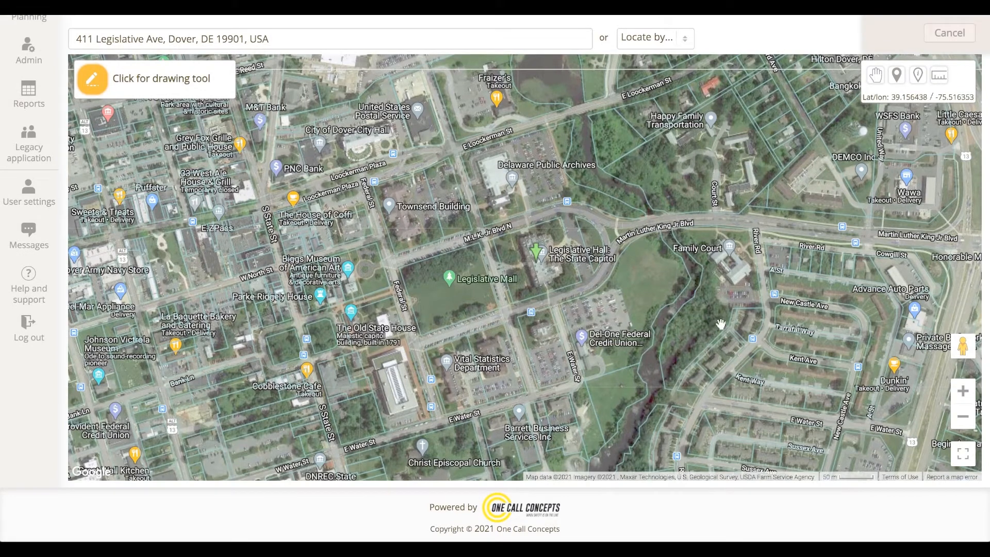
scroll(523, 268, up, 1)
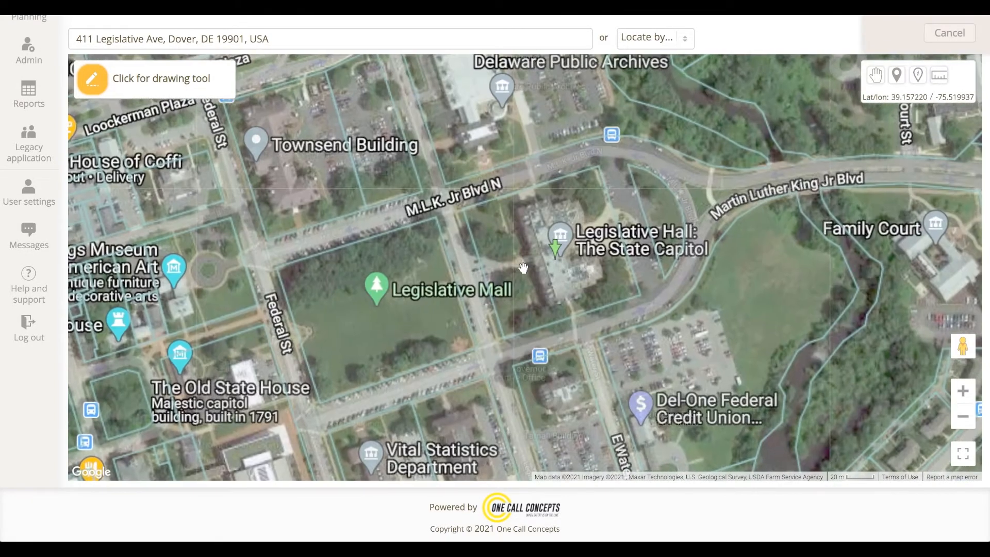
scroll(523, 268, up, 1)
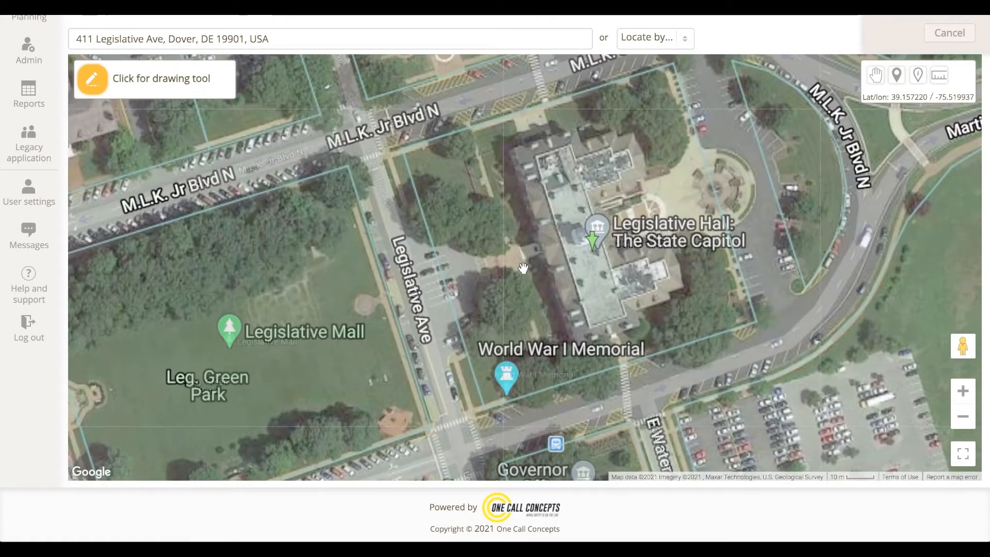
drag(469, 311, 506, 178)
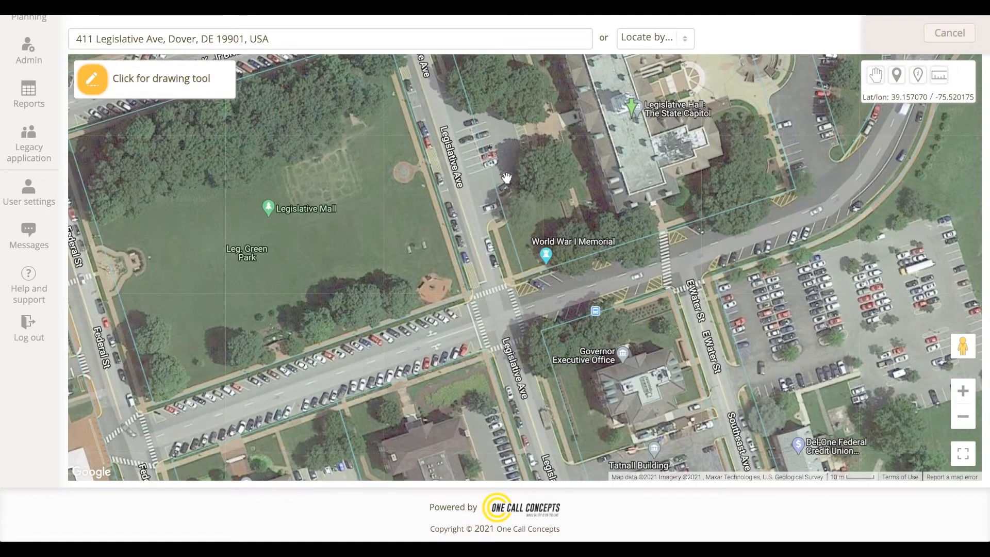
click(93, 82)
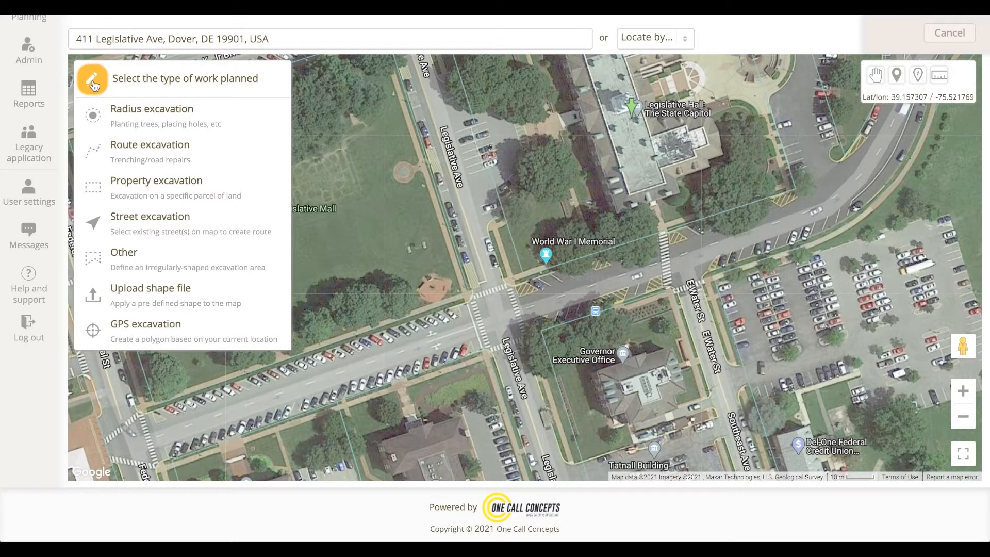
click(253, 119)
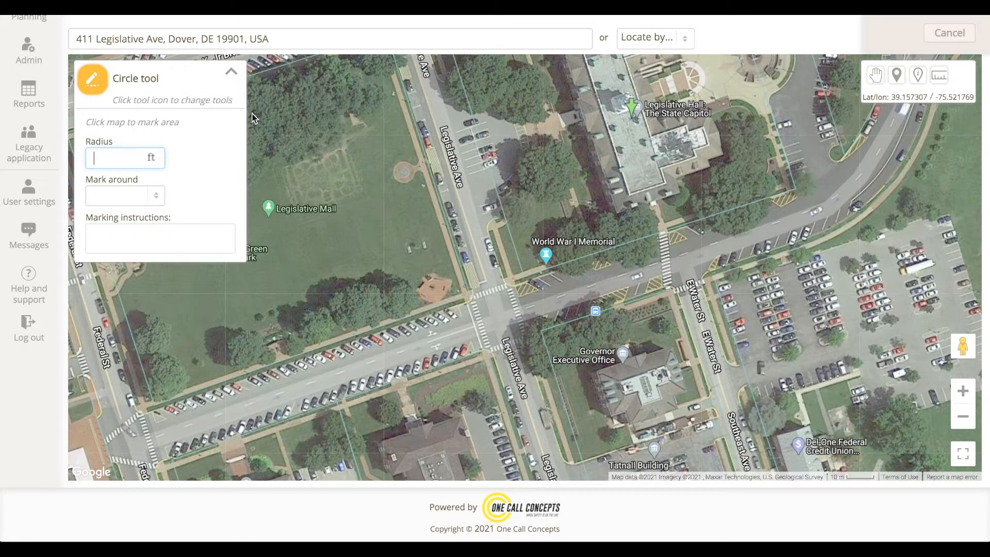
text(15)
click(156, 196)
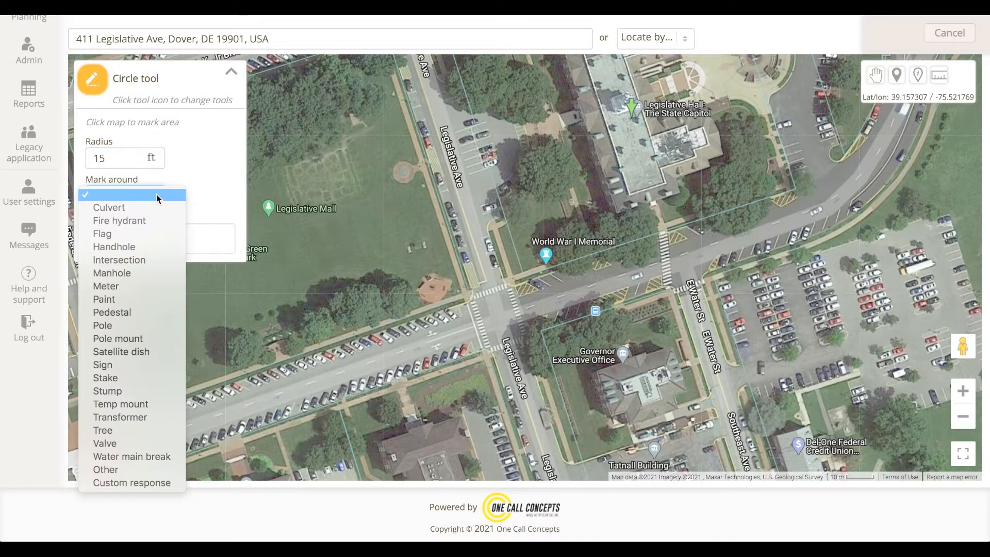
click(144, 428)
click(159, 239)
text(se corner of intersection)
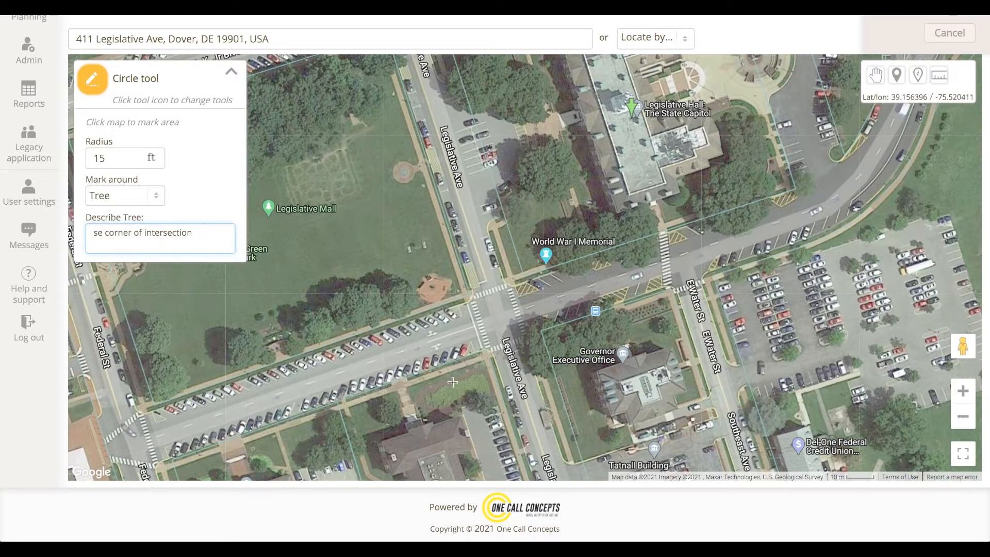
click(546, 345)
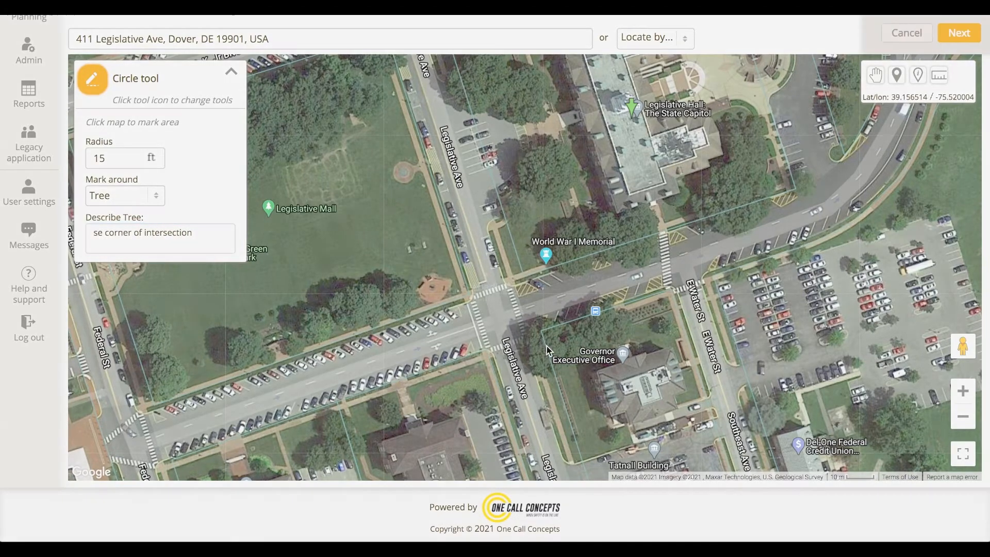
scroll(545, 346, up, 2)
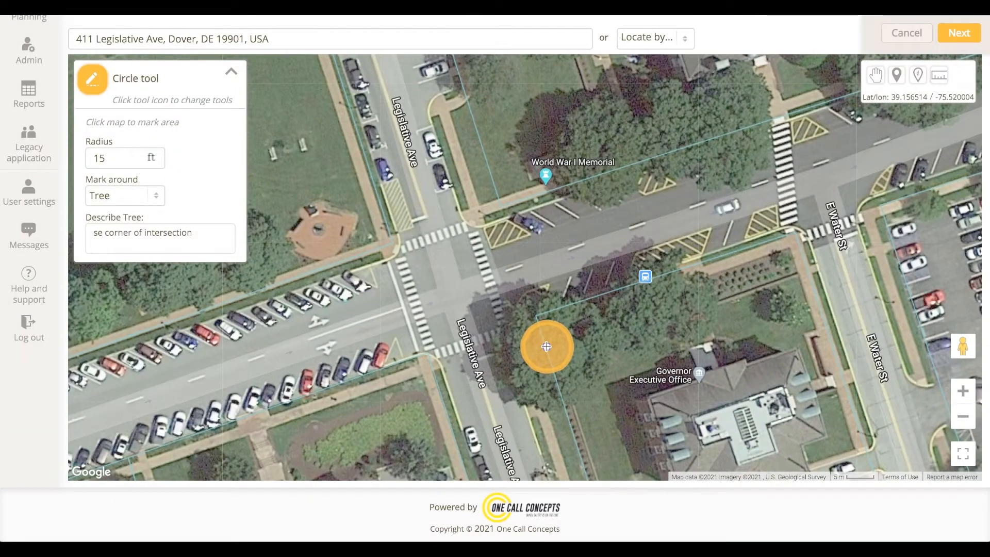
- Mark a 12 ft radius around a Stake, described as "ne corner of intersection", where Federal St meets M.L.K. Jr Blvd N
scroll(546, 346, down, 2)
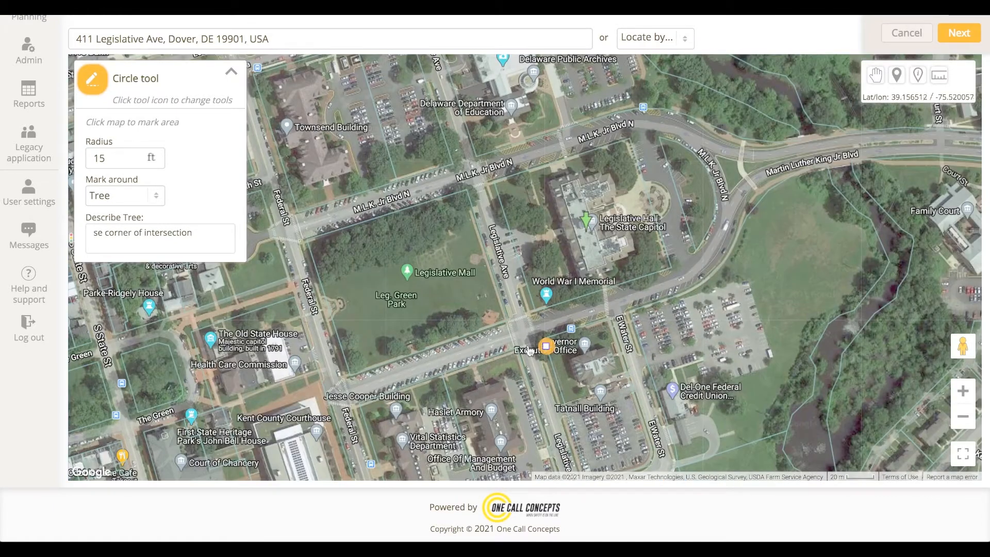
drag(316, 256, 474, 355)
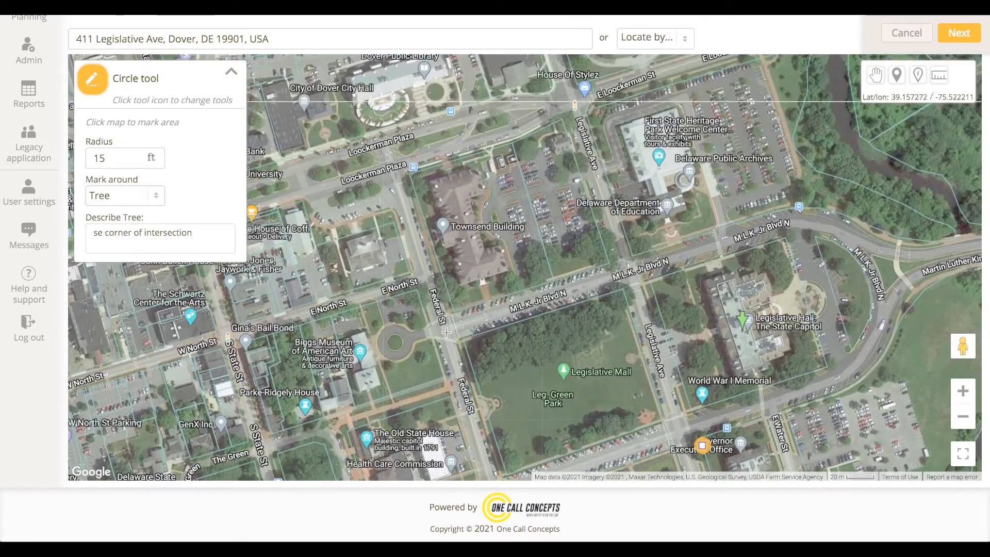
scroll(444, 330, up, 2)
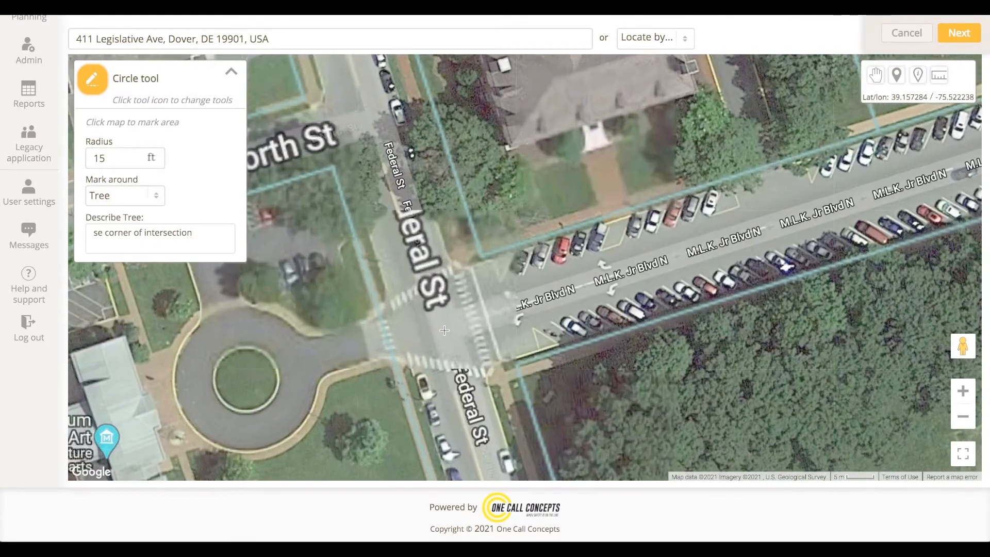
click(117, 157)
key(BackSpace)
text(0)
click(146, 194)
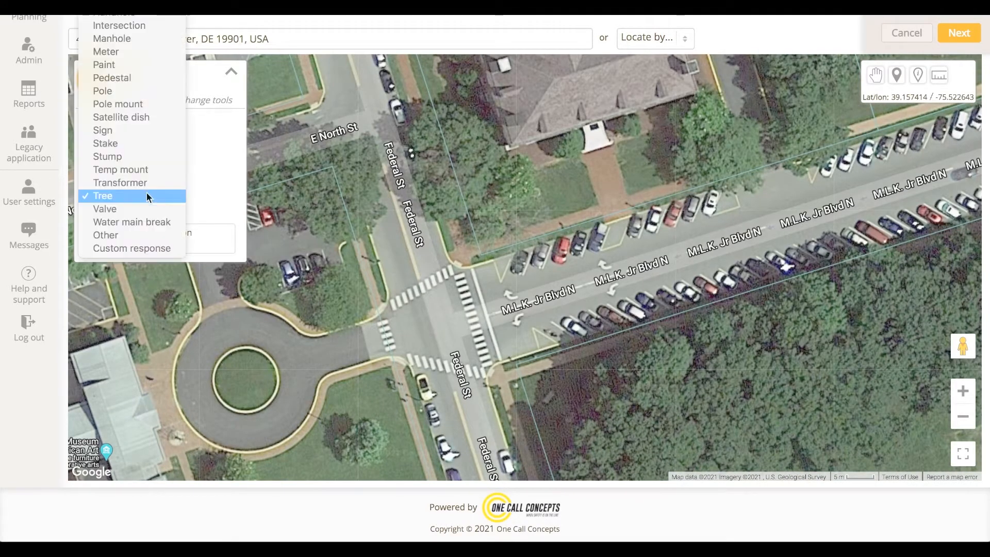
click(142, 143)
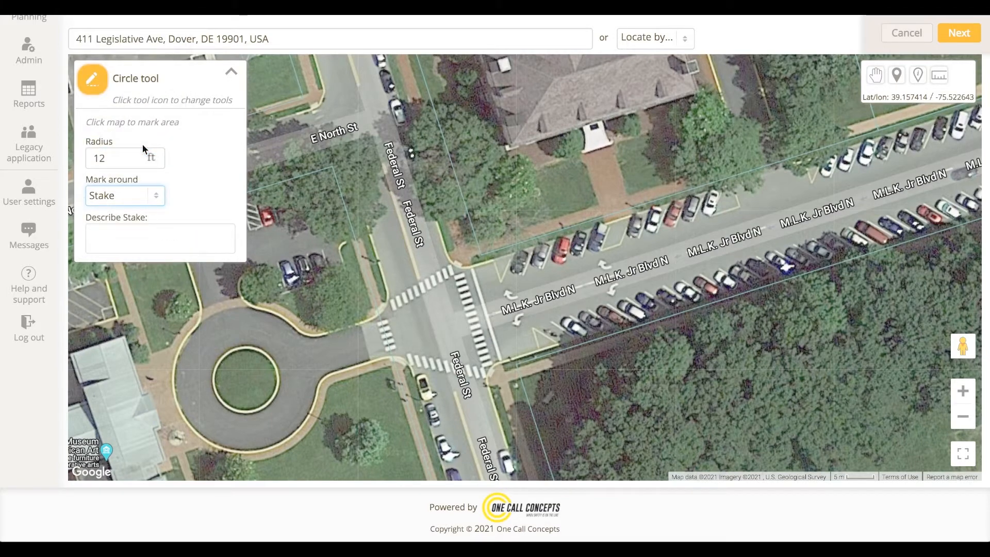
click(165, 230)
text(ne corner of intersection)
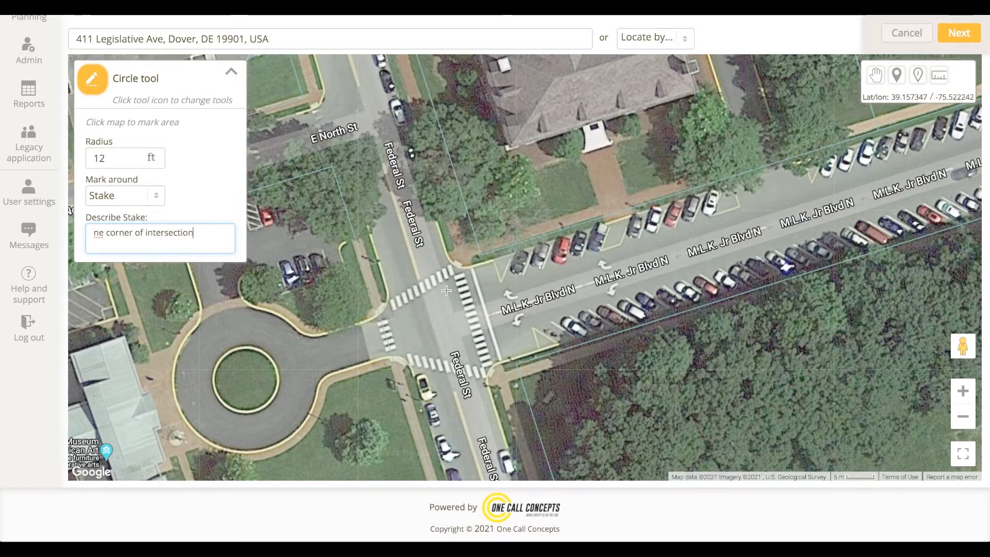
click(458, 263)
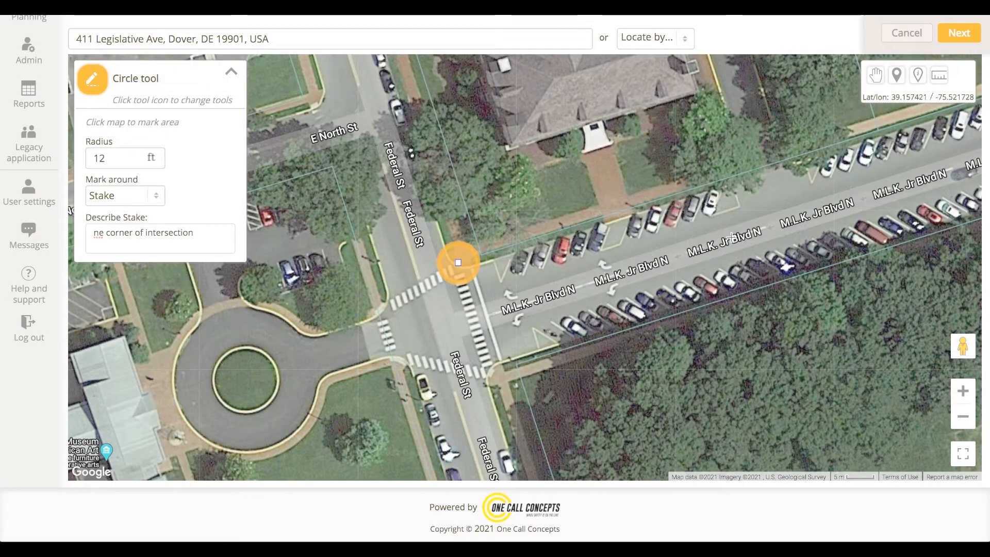
- Continue to the ticket form with the job split into multiple tickets, and show the form's map in satellite view
click(968, 36)
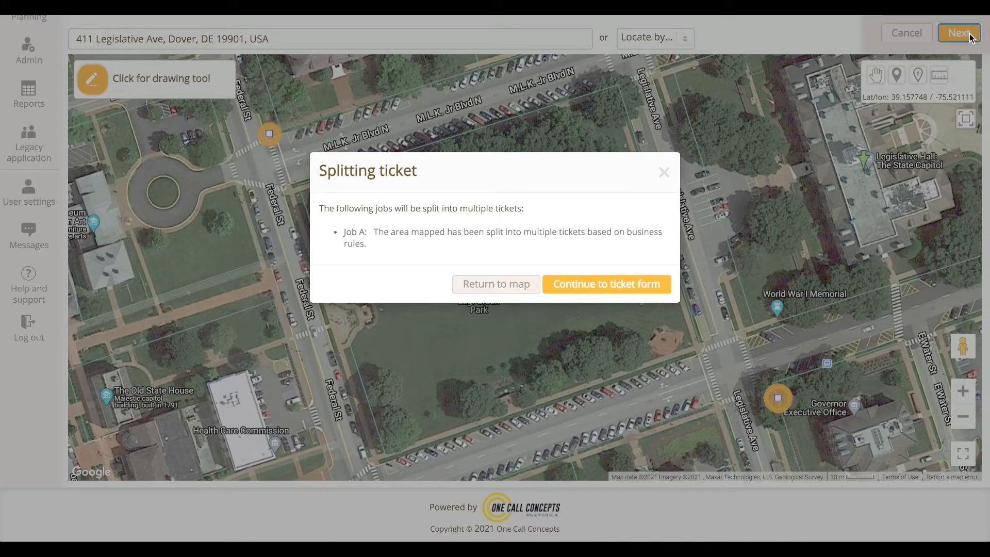
click(651, 286)
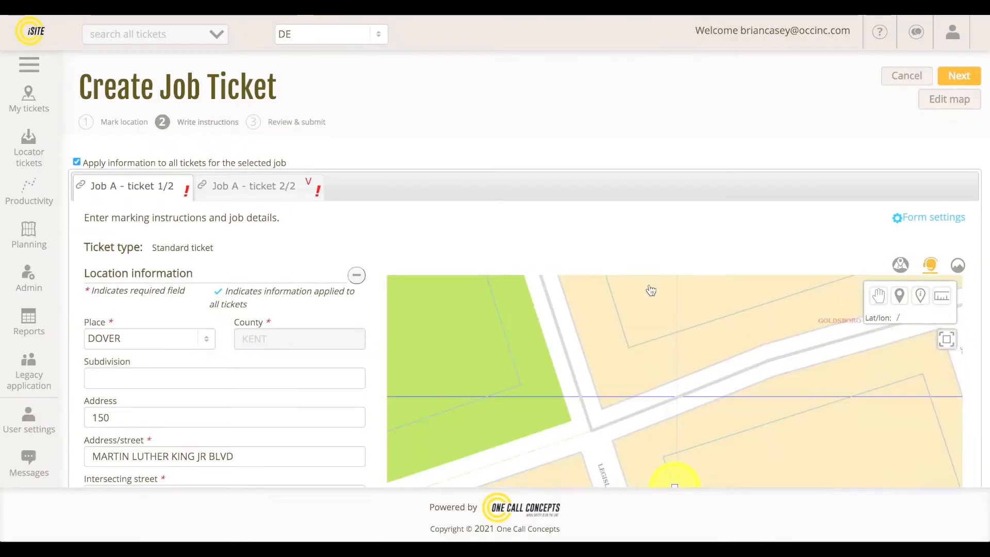
click(958, 264)
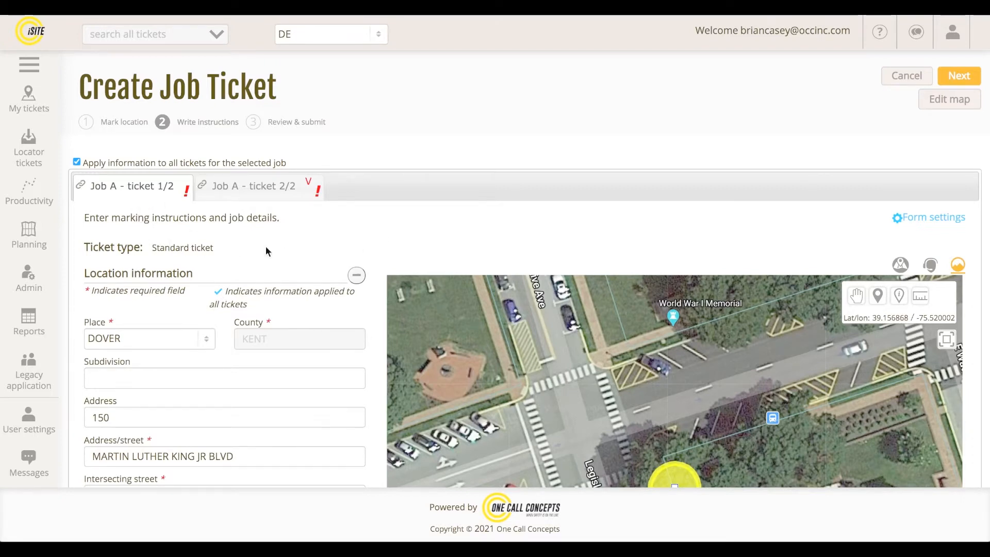
- Compare the location details of both Job A tickets, and read through the form of ticket 1/2
click(289, 190)
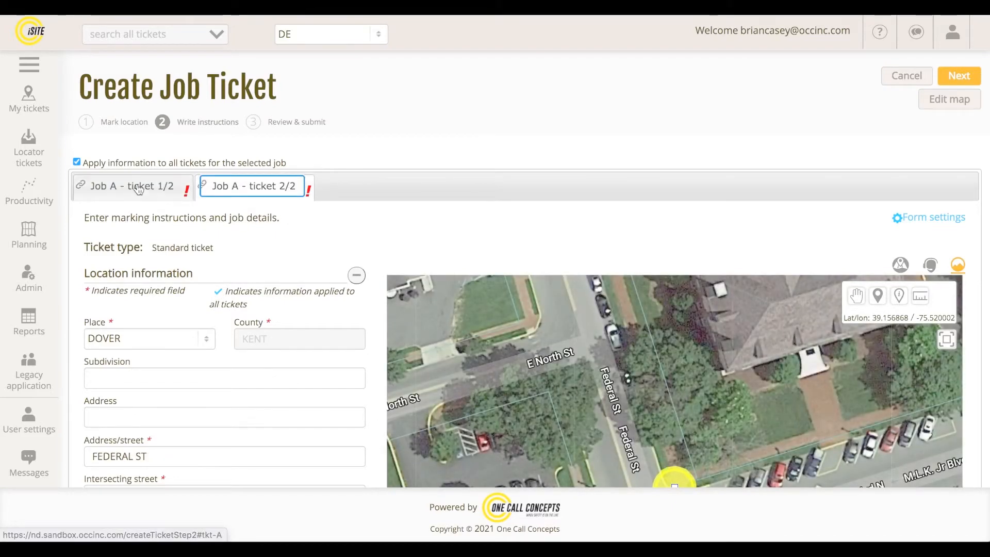
click(166, 199)
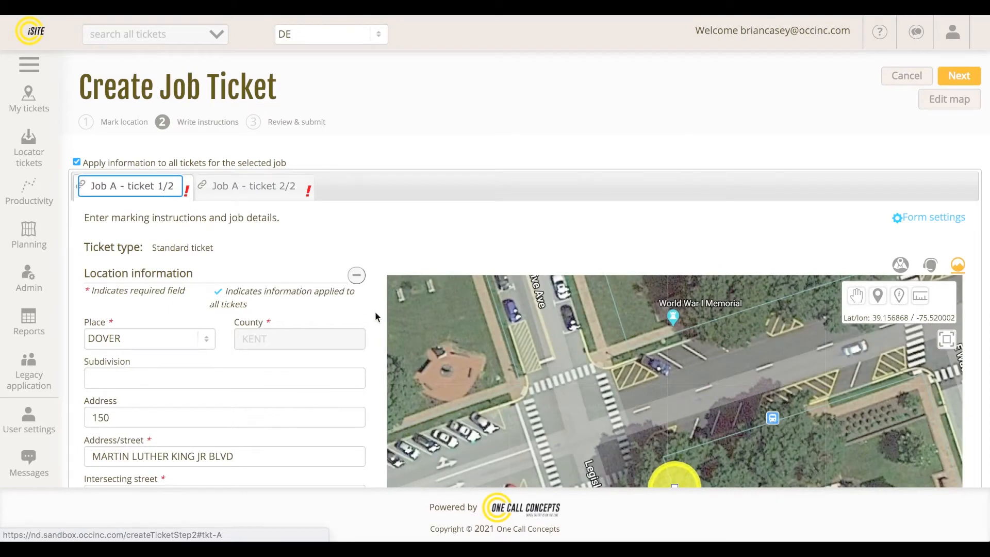
scroll(376, 316, down, 4)
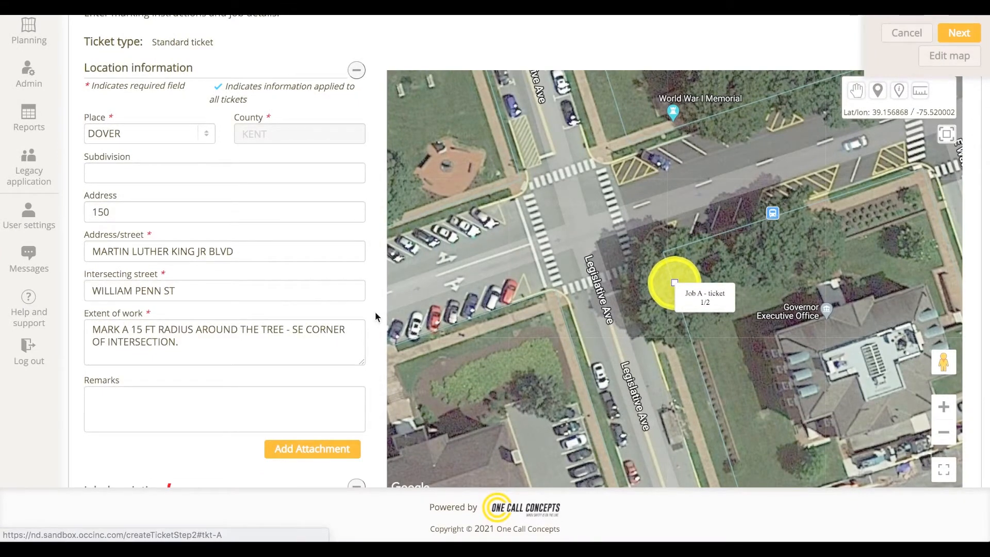
scroll(375, 313, down, 3)
scroll(375, 313, down, 5)
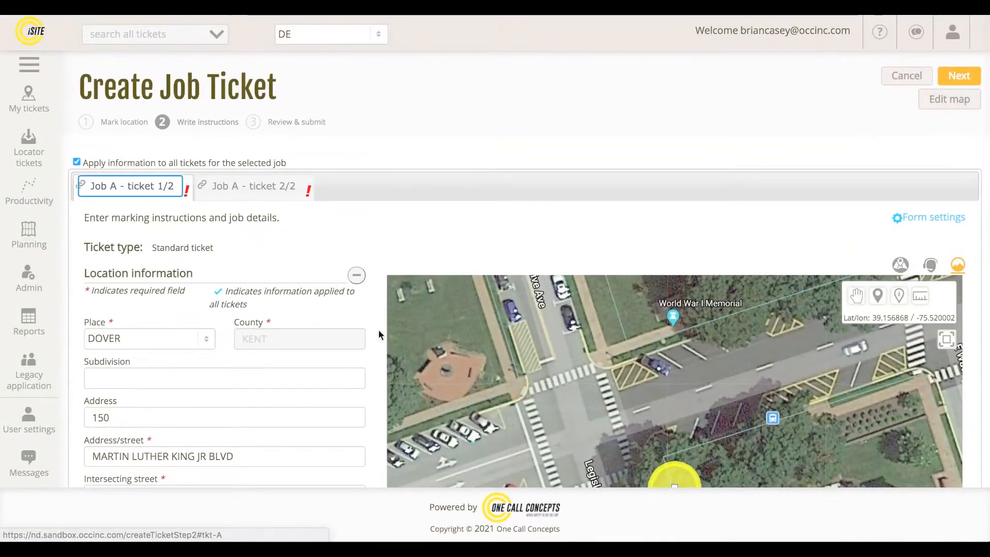
- Turn off applying information to all tickets for the selected job, and turn it back on
click(76, 163)
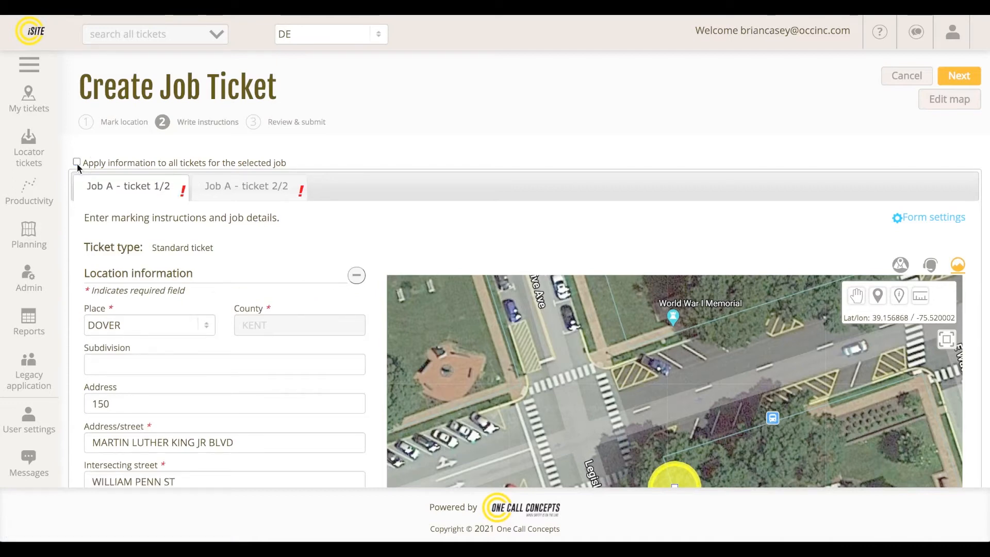
click(77, 163)
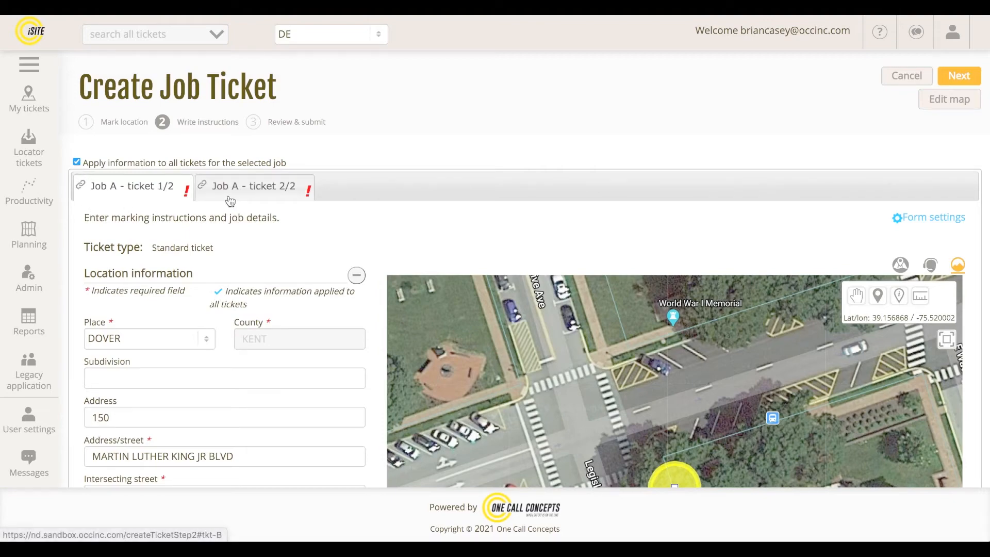
- Fill in the shared job description with work being done for City of Dover, explosives NO, and trenchless NO
scroll(379, 344, down, 9)
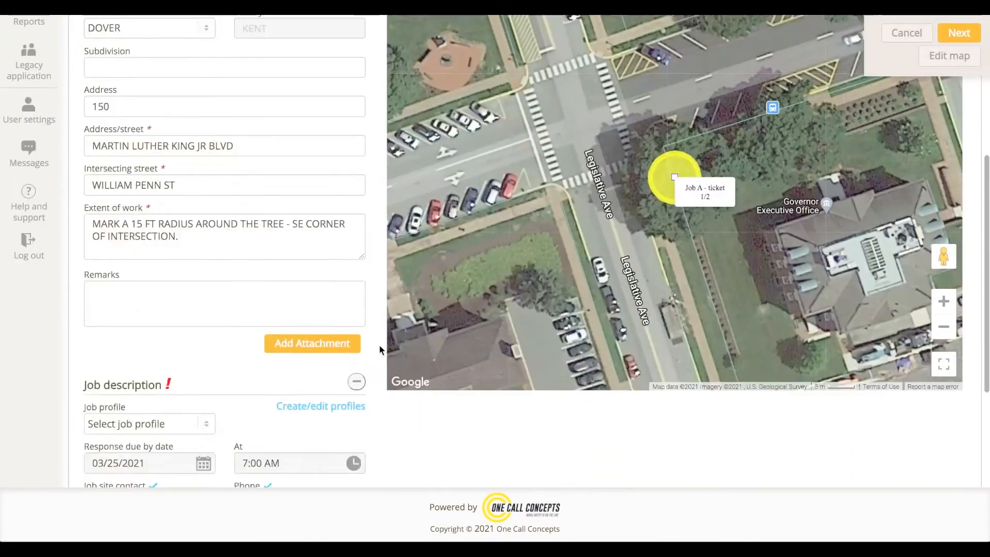
scroll(379, 344, down, 3)
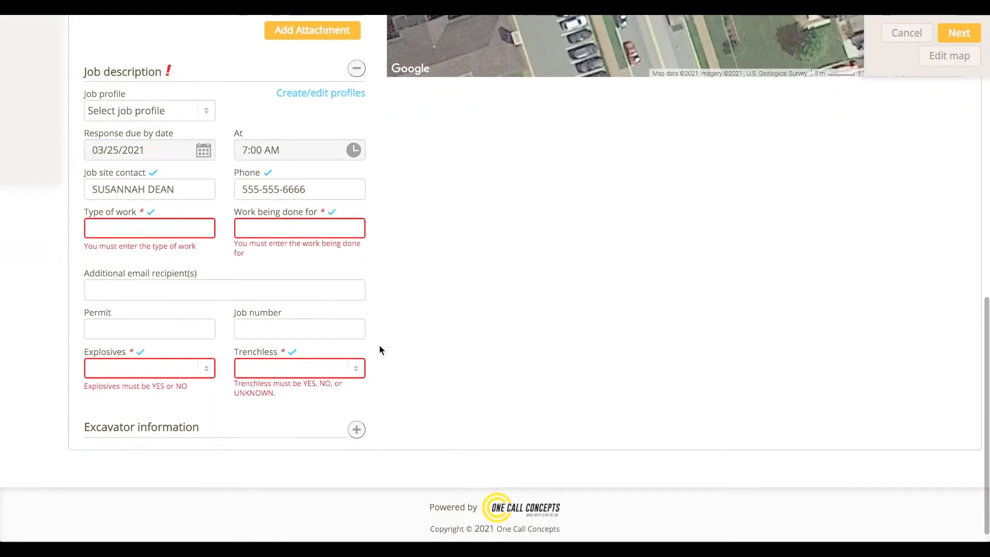
click(311, 225)
text(city of dover)
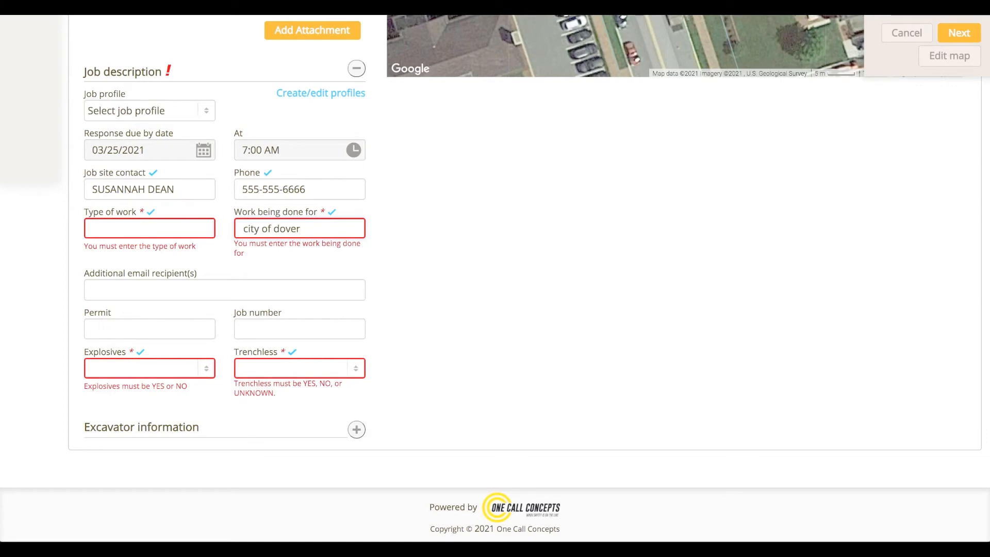
click(209, 371)
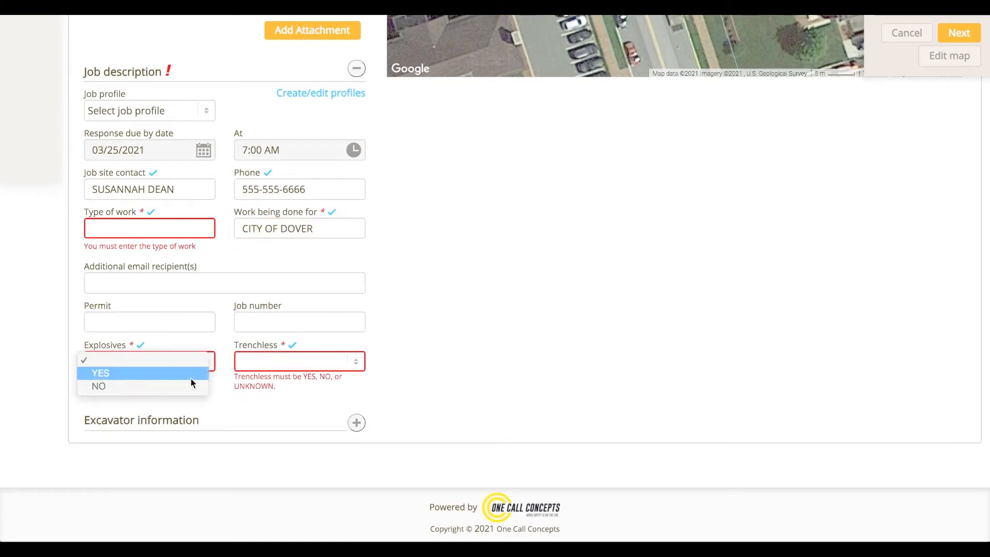
click(186, 387)
click(263, 359)
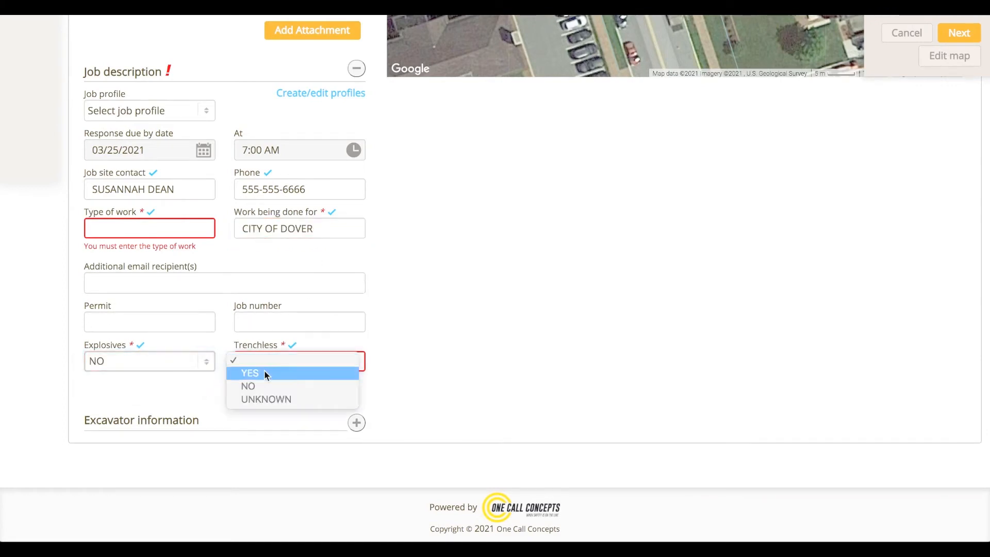
click(264, 387)
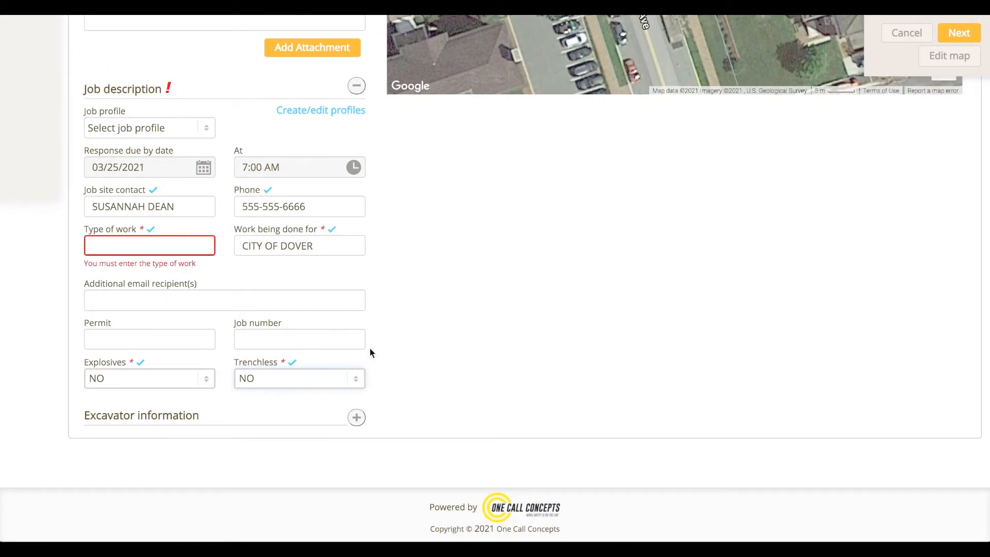
- Turn off applying information to all tickets, and set the type of work on Job A ticket 1/2 to "tree removal"
scroll(372, 335, up, 10)
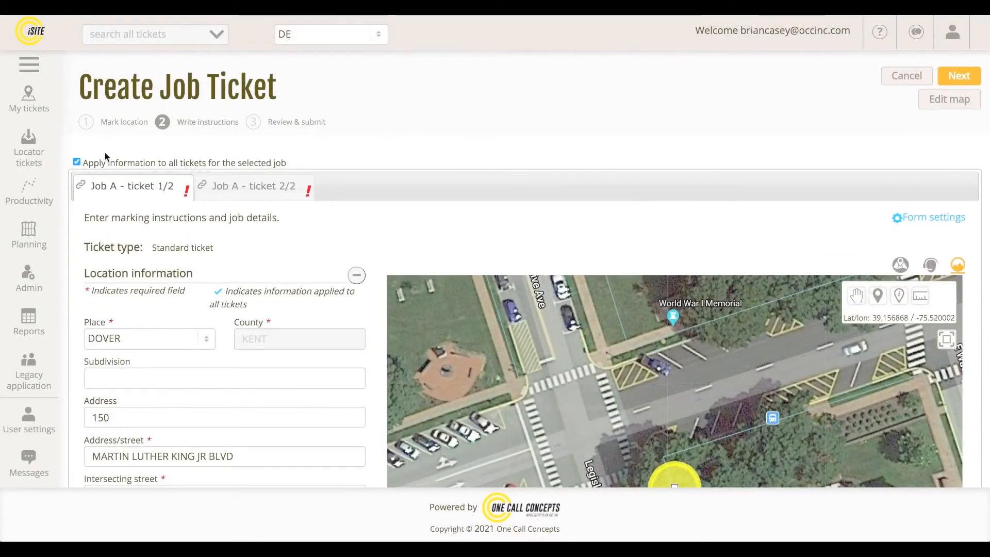
click(77, 161)
scroll(75, 232, down, 4)
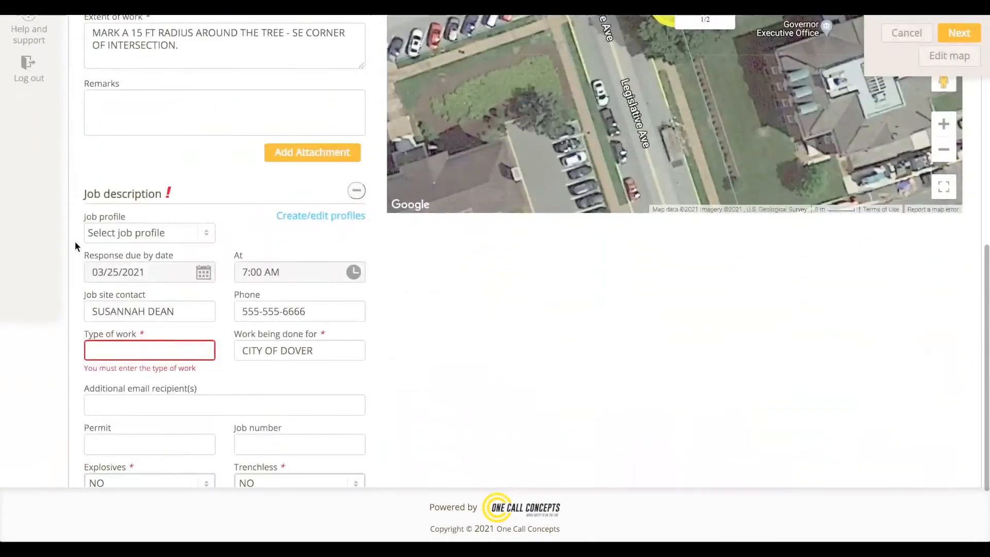
text(tree removal)
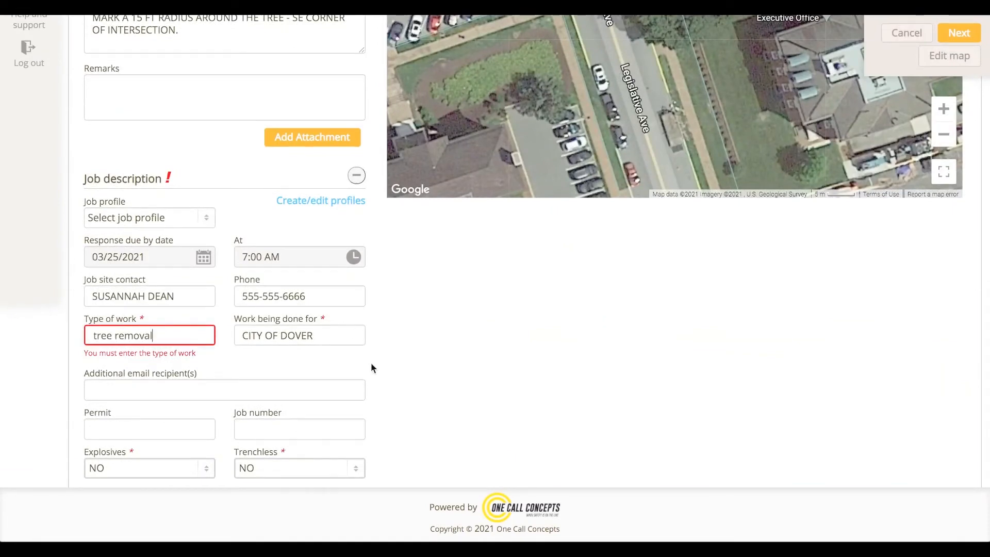
click(376, 367)
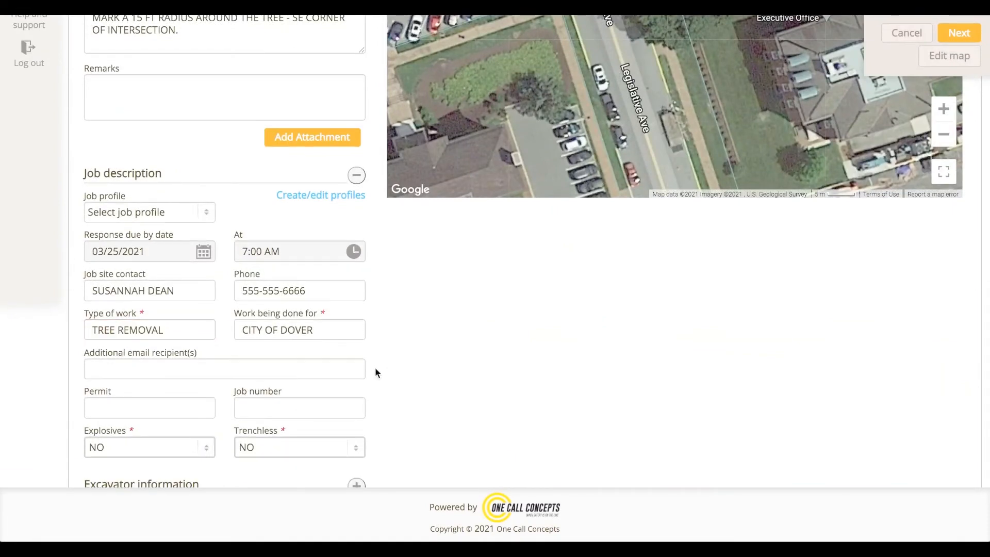
- Expand the excavator information of ticket 1/2, read through its contact and company details, and collapse it
scroll(375, 367, down, 2)
click(356, 415)
scroll(383, 433, down, 5)
scroll(383, 431, down, 1)
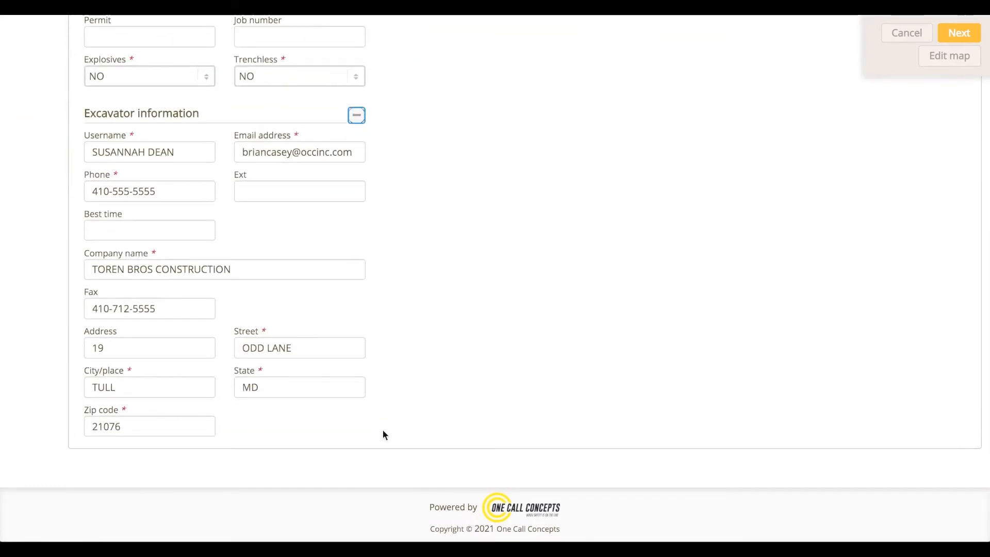
scroll(383, 434, up, 3)
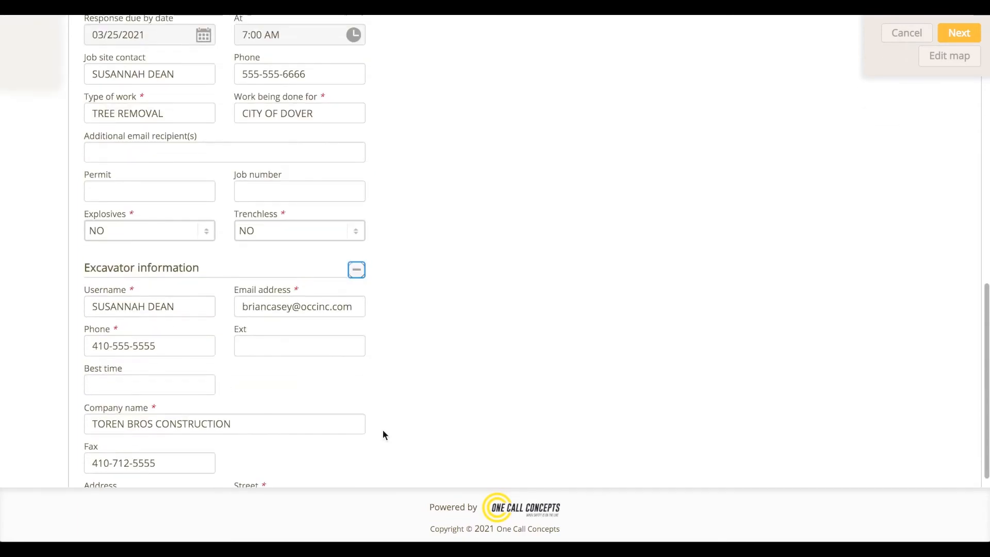
click(360, 273)
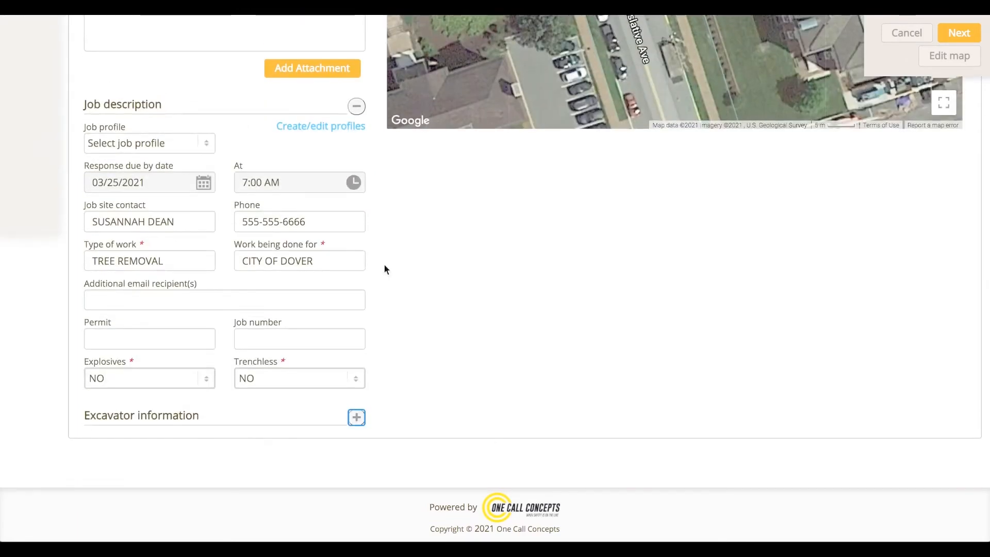
- On Job A ticket 2/2, enlarge the extent of work box and set the type of work to "sign installation"
scroll(373, 267, up, 10)
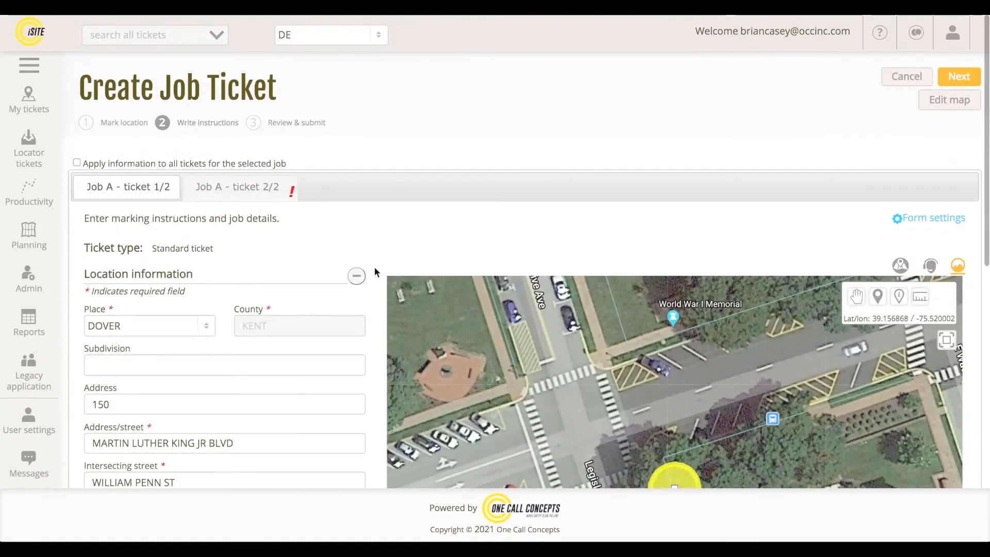
click(260, 194)
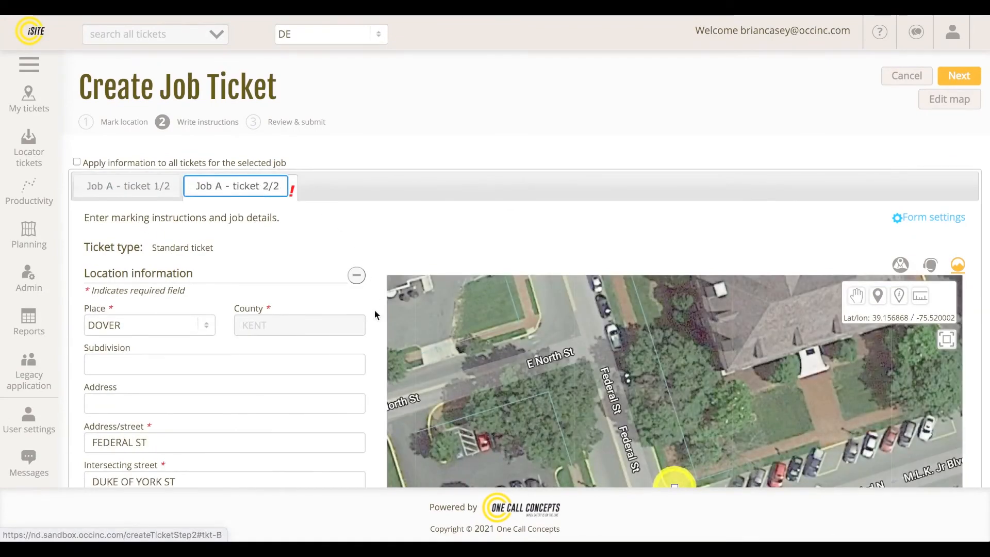
scroll(375, 313, down, 3)
scroll(375, 317, down, 2)
drag(364, 352, 362, 401)
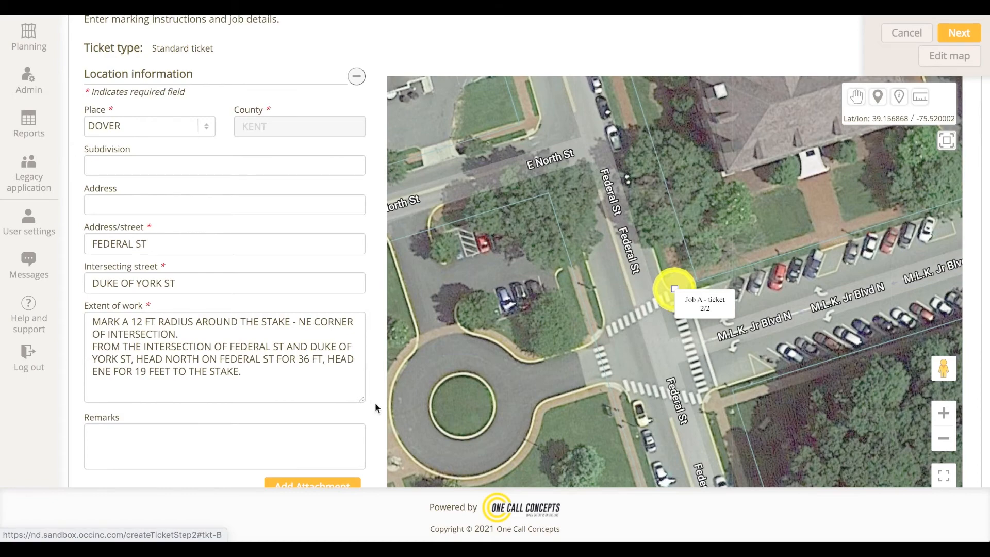
scroll(375, 404, down, 6)
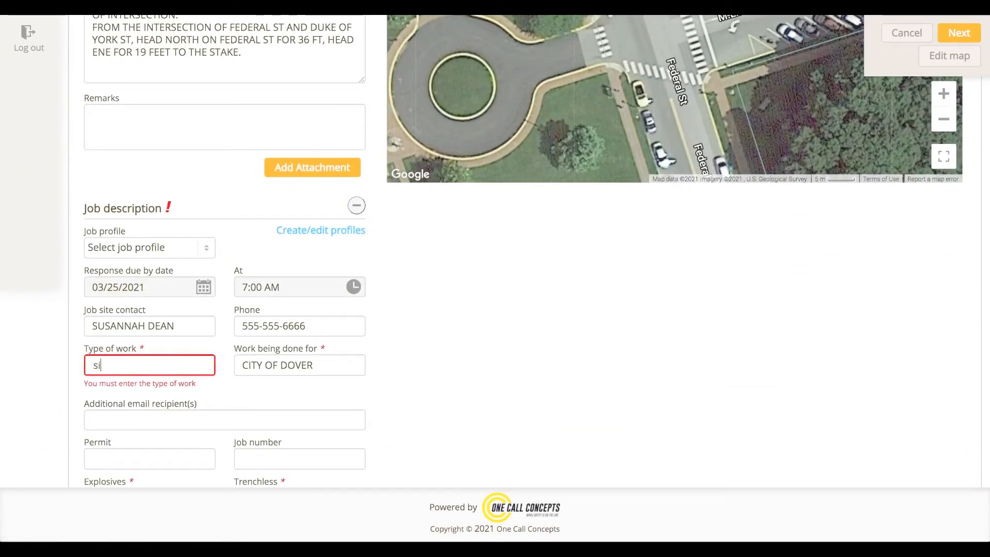
click(397, 387)
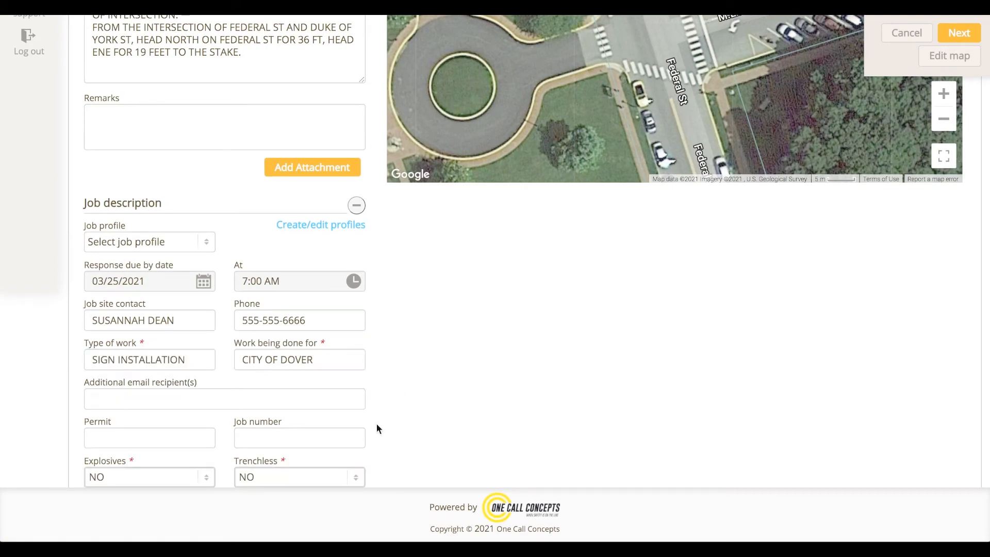
- Submit both Job A tickets from the review page, and look through the districts and messages listed for each
scroll(376, 422, up, 10)
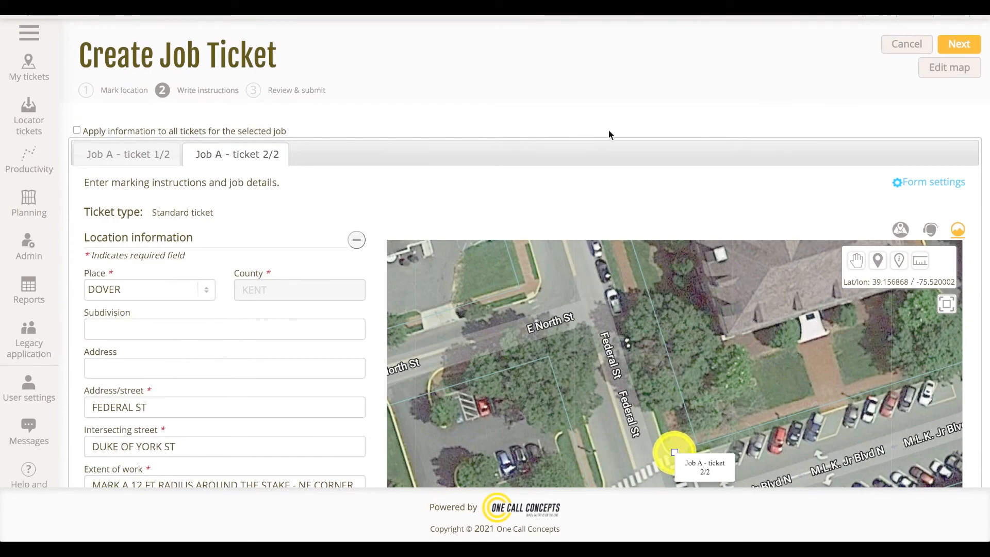
click(956, 45)
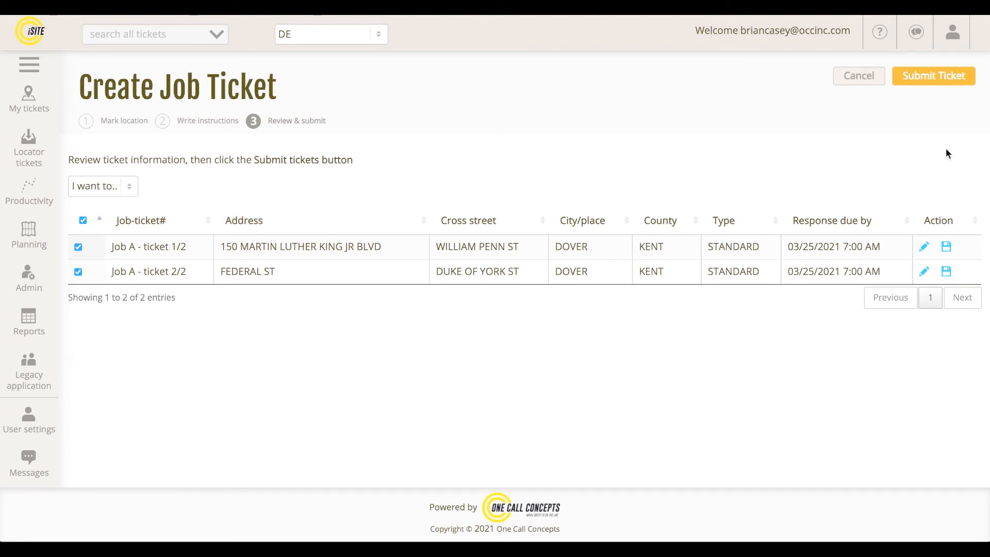
click(939, 83)
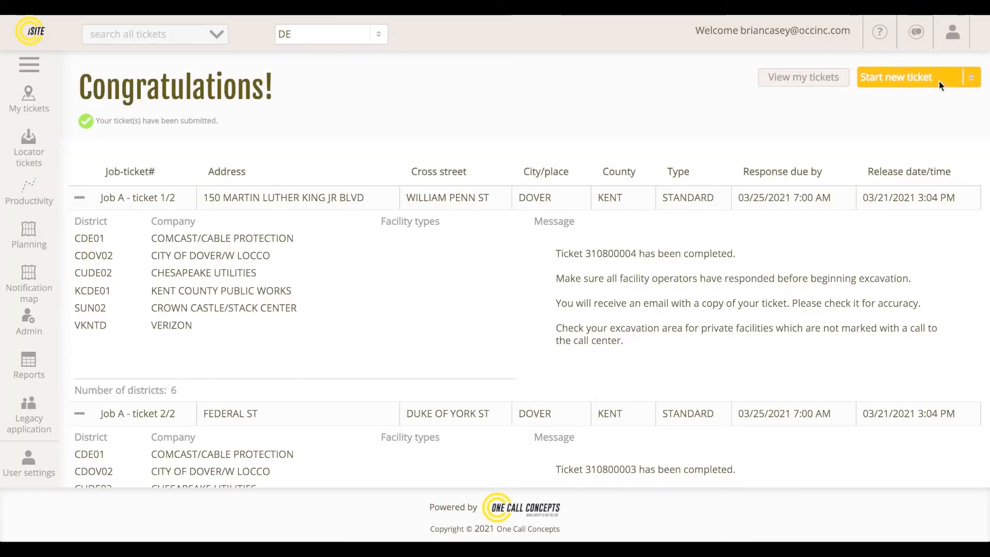
scroll(985, 164, down, 2)
scroll(985, 164, down, 3)
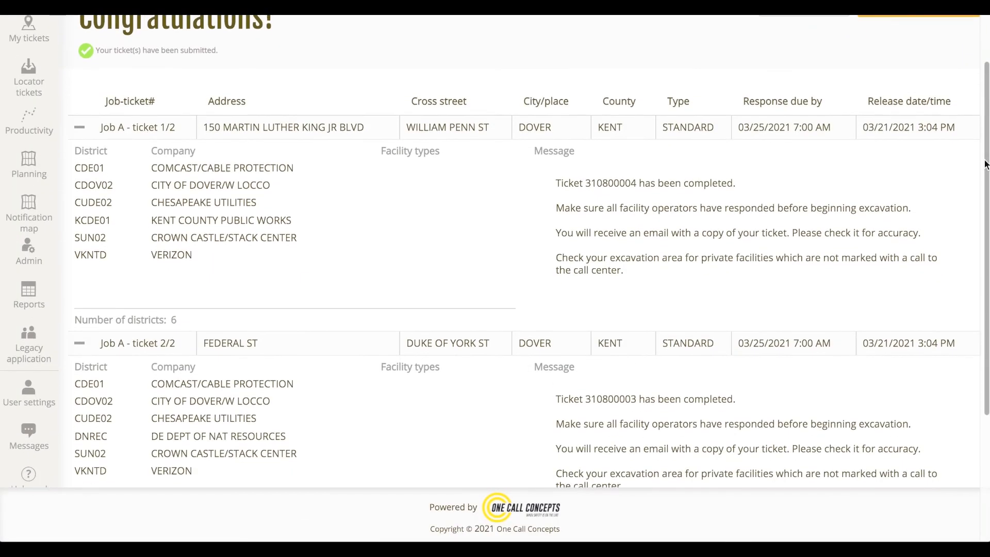
scroll(985, 163, up, 3)
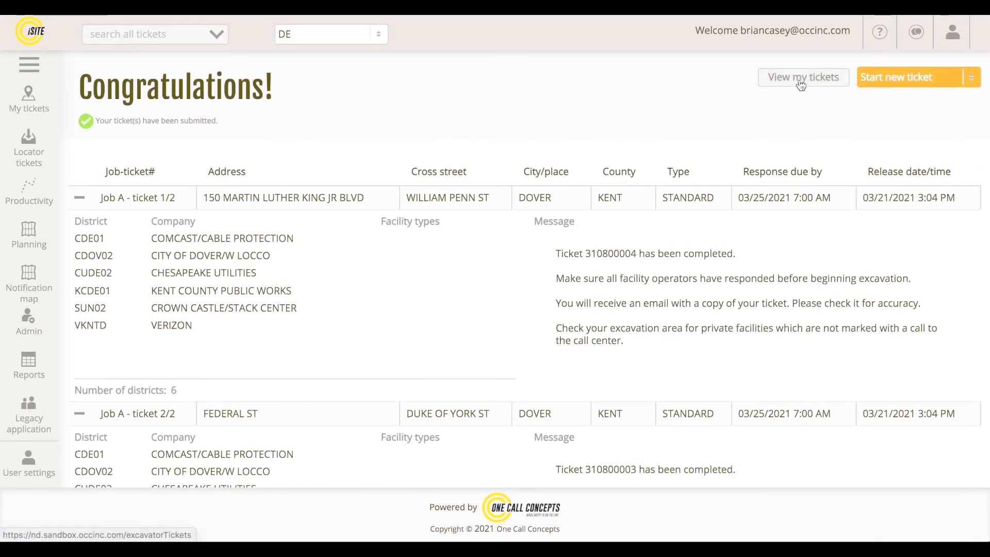
- Start a new Standard ticket and begin searching for the job's address
click(919, 78)
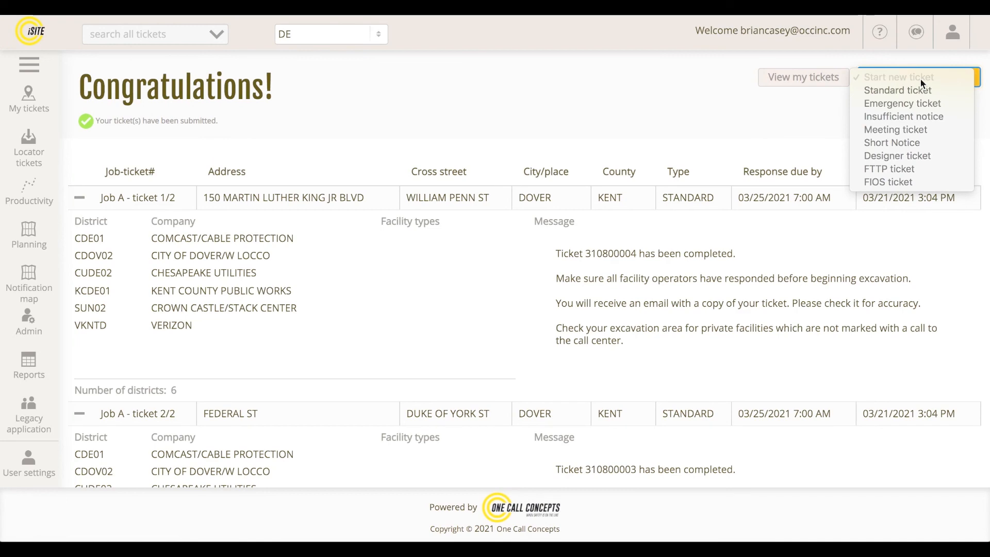
click(941, 90)
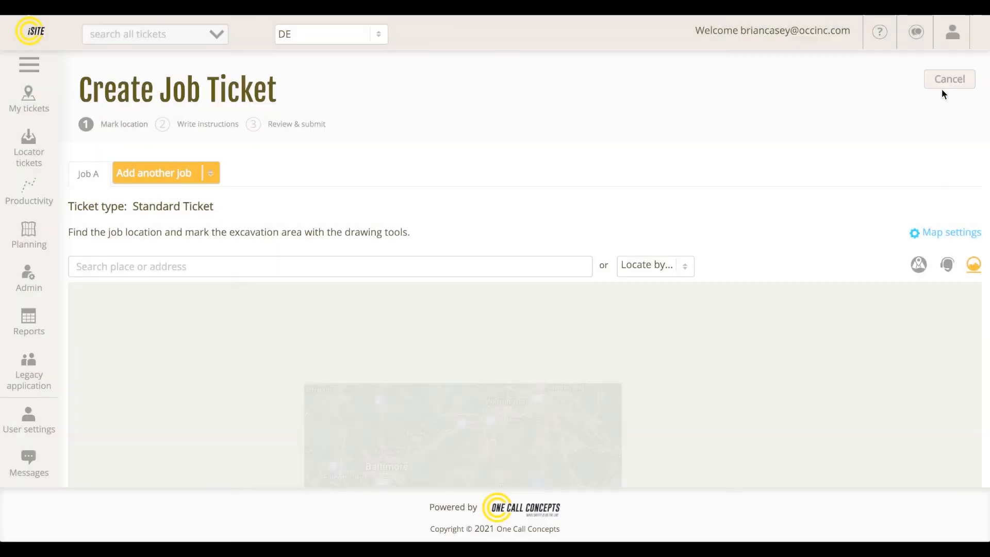
text(11)
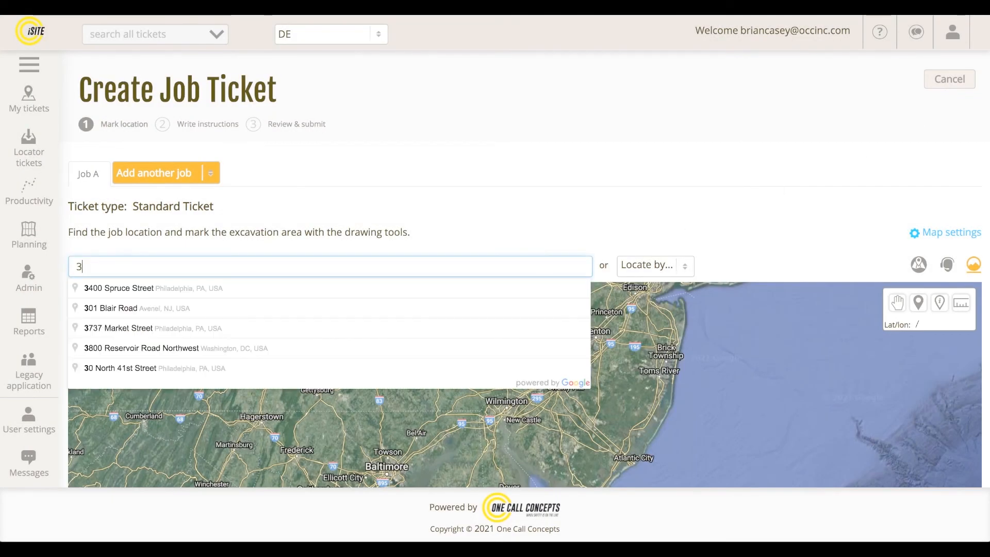